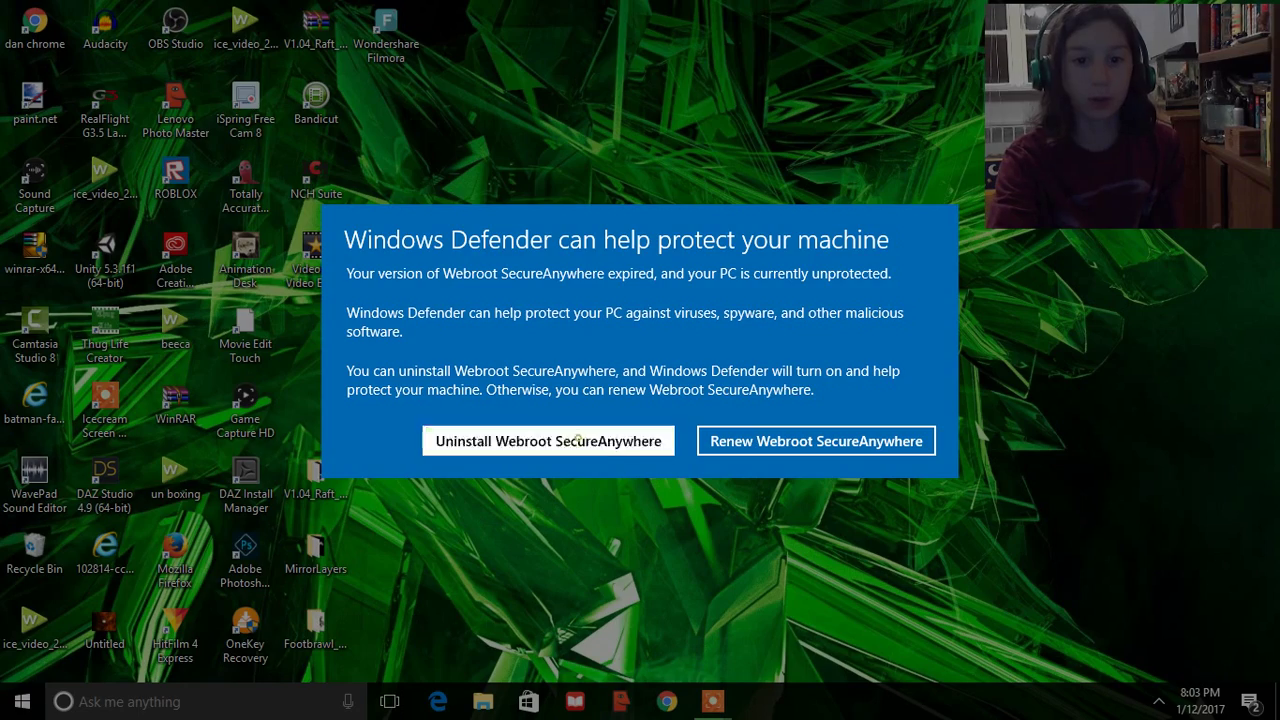
# Step: Dismiss the Windows Defender prompt, close Programs and Features, and show the Icecream Screen Recorder controls
pyautogui.press('Escape')
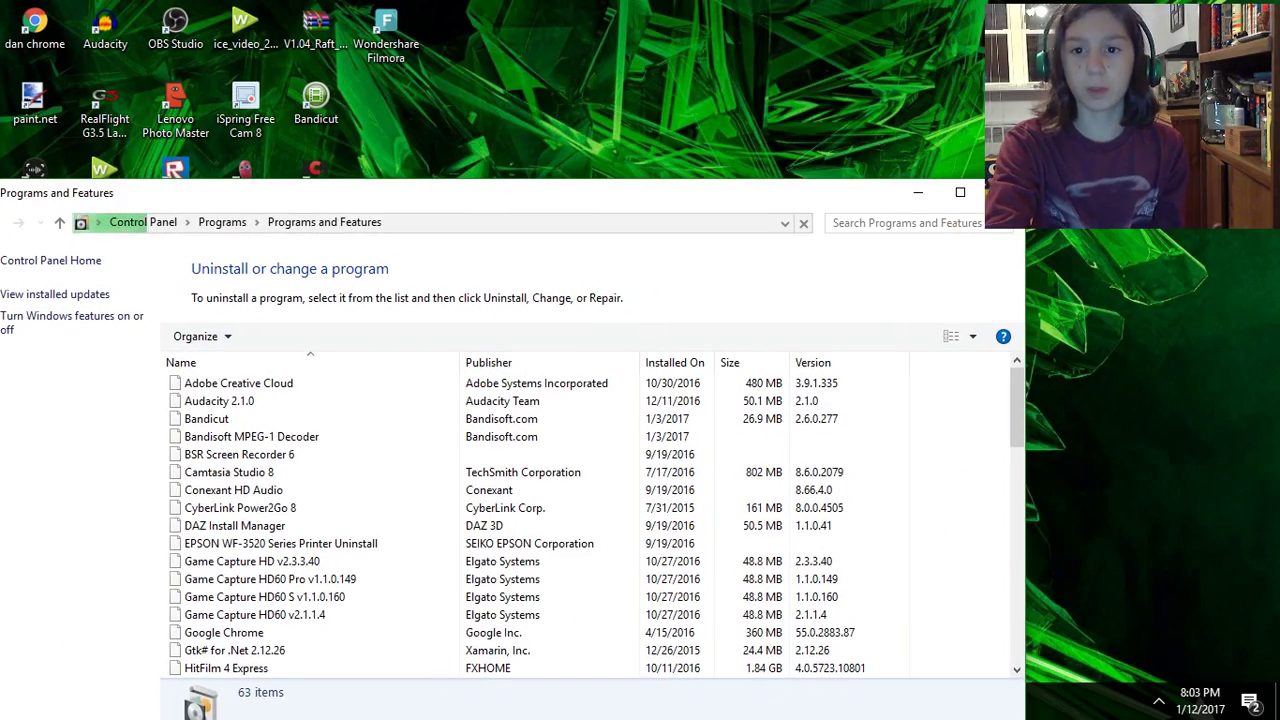
pyautogui.click(931, 211)
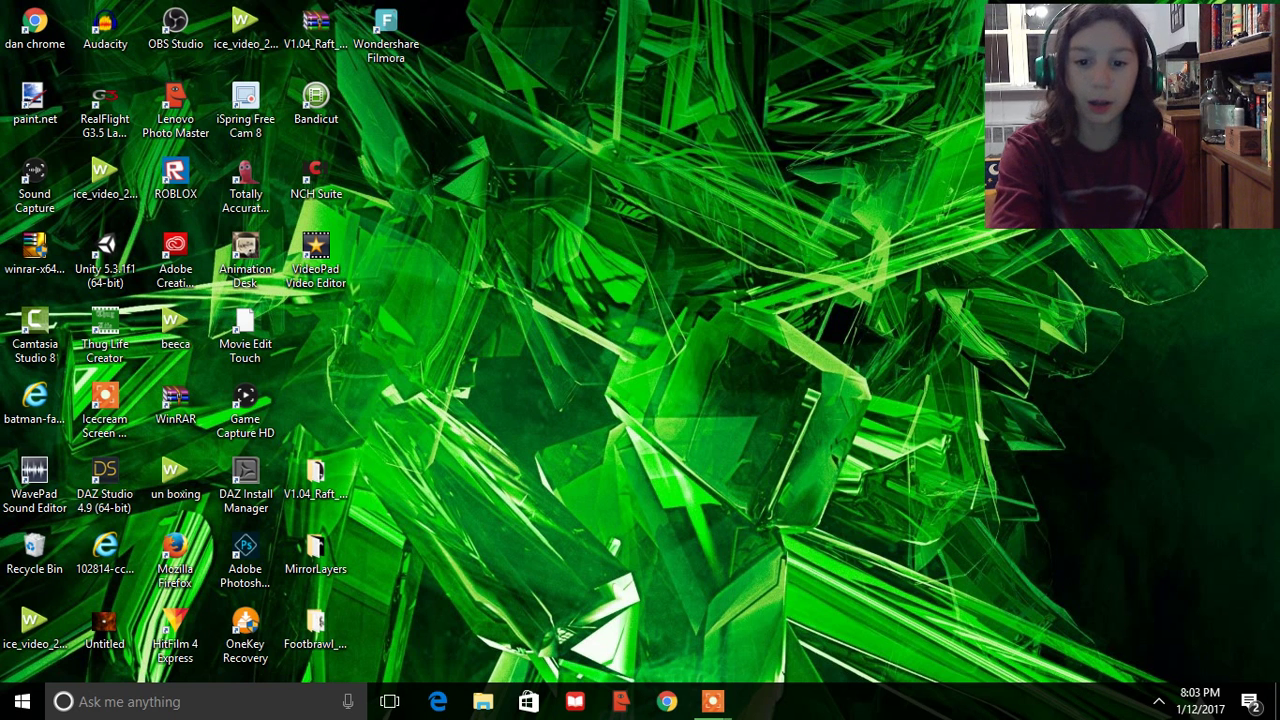
pyautogui.click(786, 612)
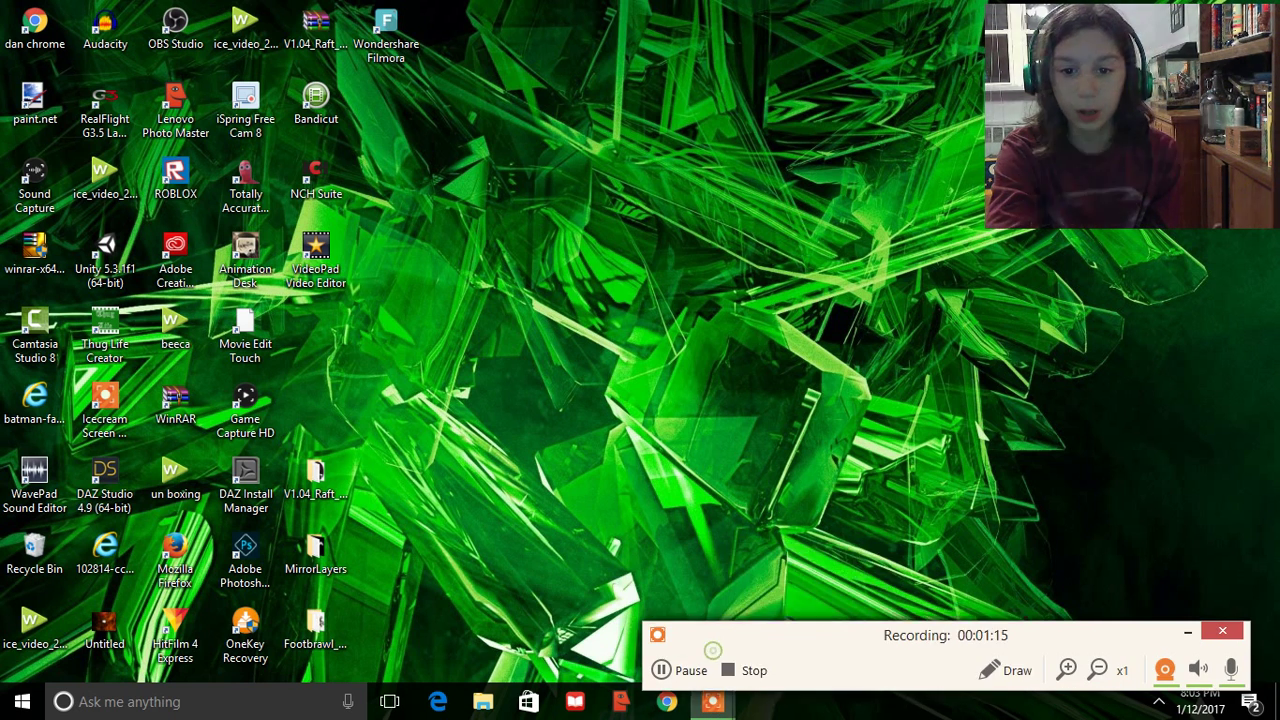